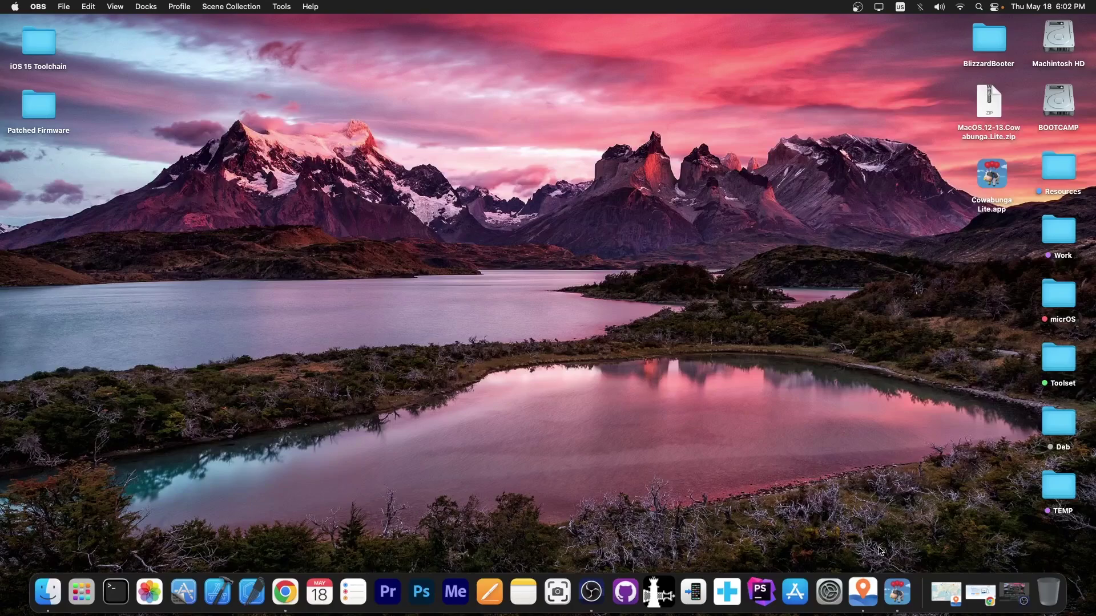
# Open iMyFone AnyTo and teleport the phone to Rottenburg near Stuttgart.
pyautogui.click(863, 592)
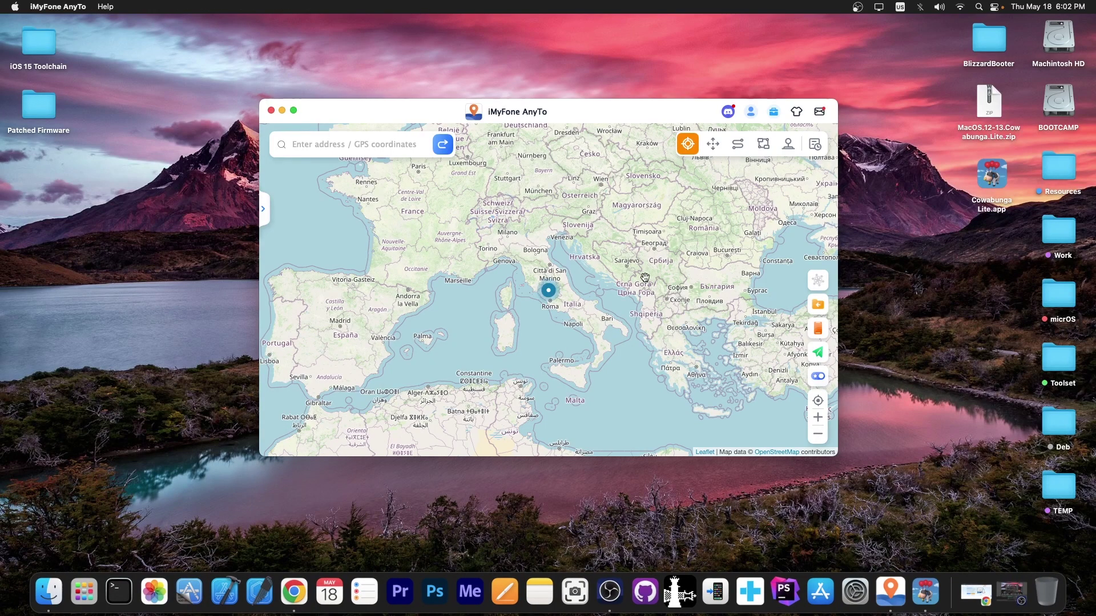
pyautogui.click(406, 249)
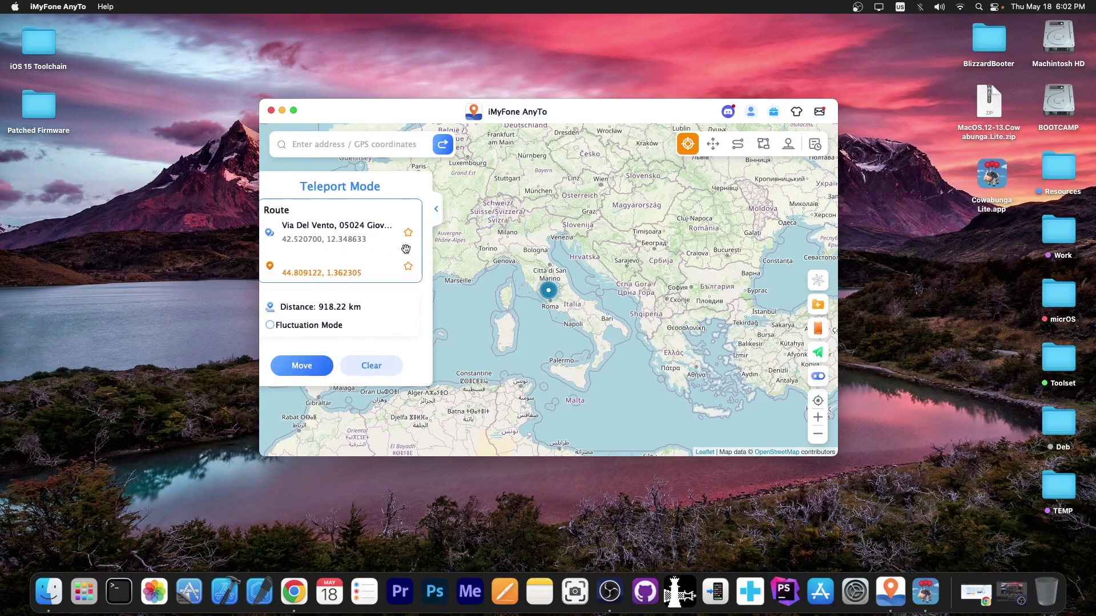
pyautogui.click(562, 232)
pyautogui.click(503, 175)
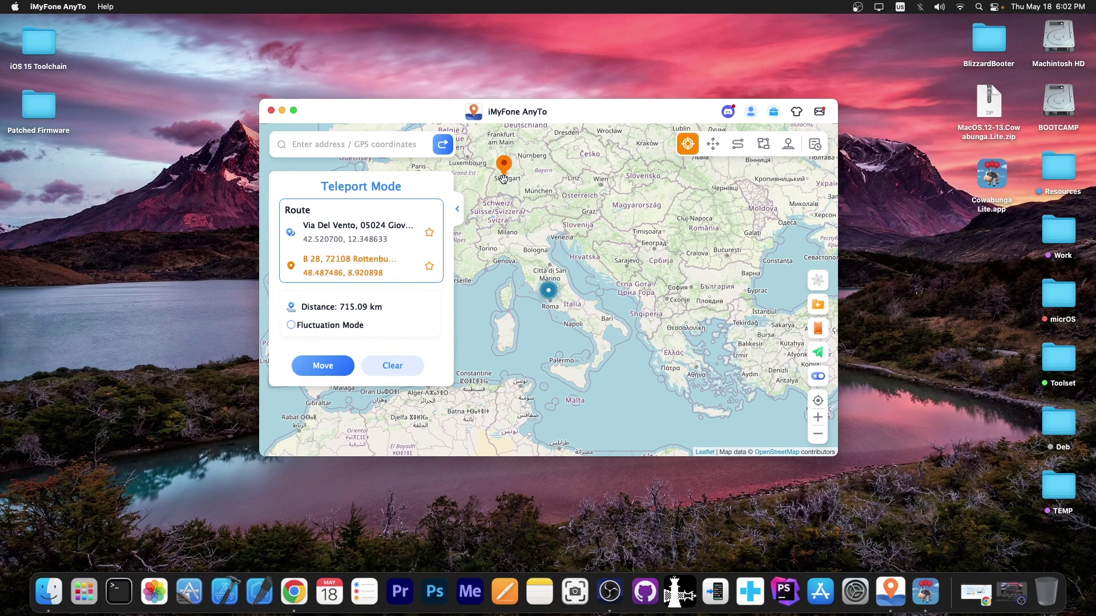
pyautogui.click(322, 366)
pyautogui.click(570, 303)
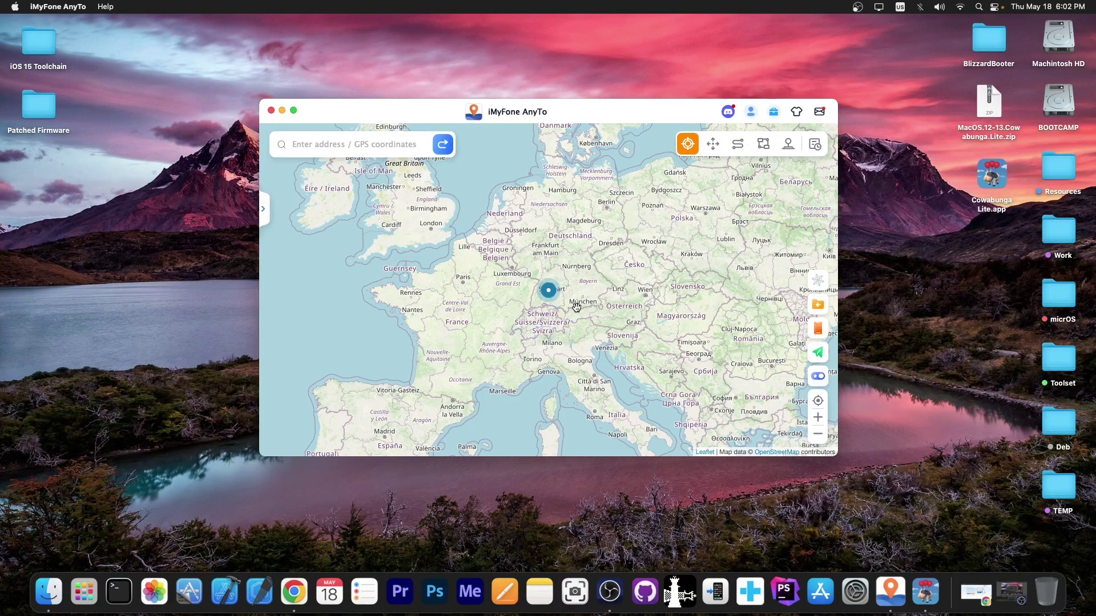
# Start a two-spot route from near Nürnberg at the maximum 33.33 m/s, then minimize AnyTo.
pyautogui.click(583, 253)
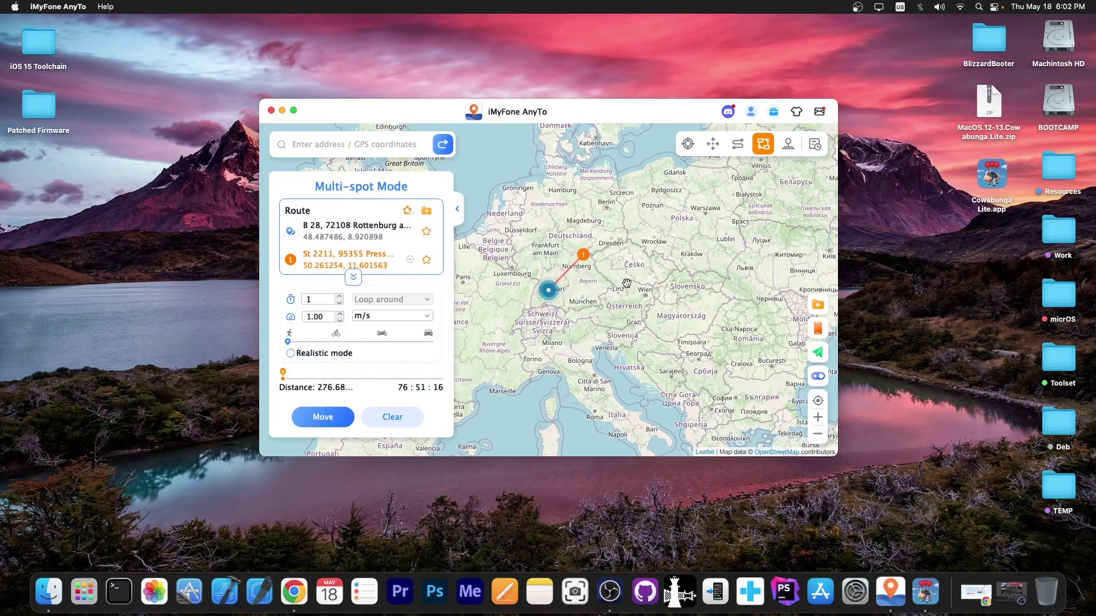
pyautogui.click(627, 283)
pyautogui.moveTo(295, 343); pyautogui.dragTo(430, 341)
pyautogui.click(322, 418)
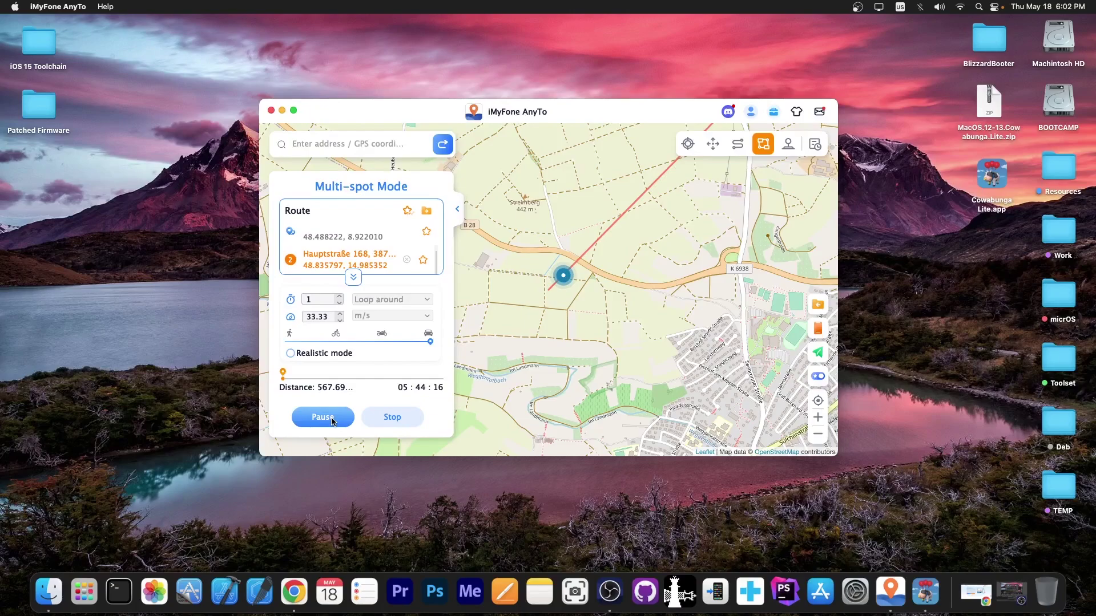
pyautogui.press('super+m')
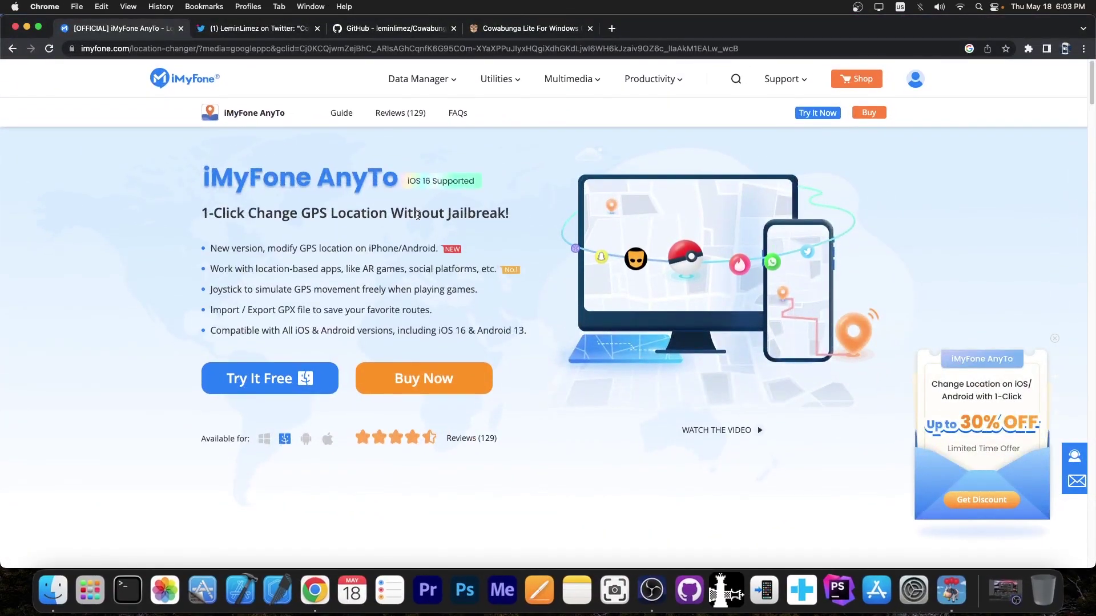
# Skim the iMyFone AnyTo product page and close its tab to reveal the Cowabunga Lite tweet.
pyautogui.scroll(-10, 418, 215)
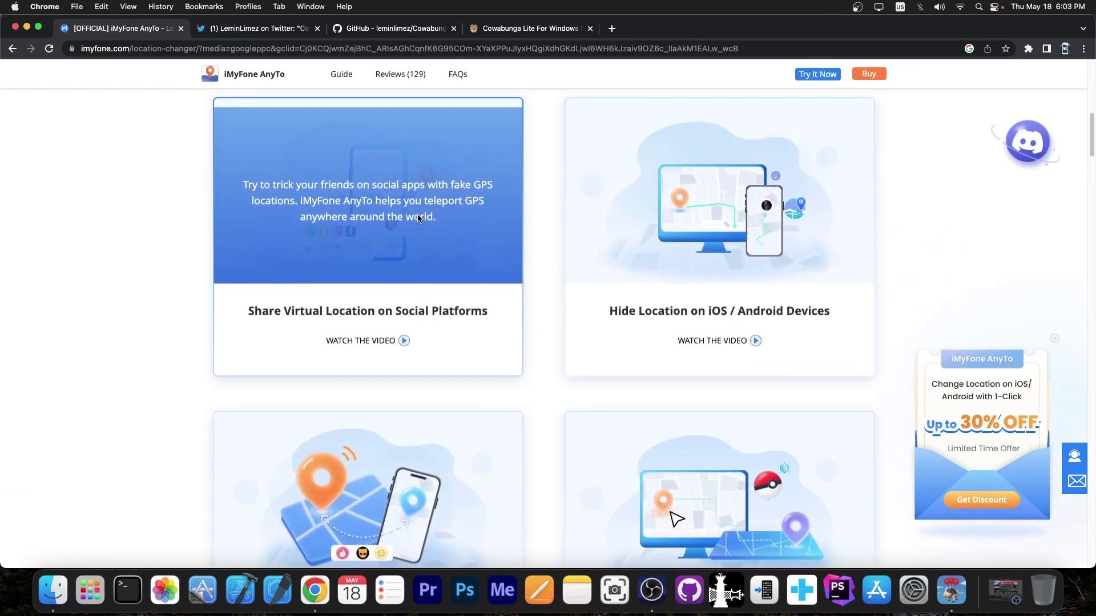
pyautogui.scroll(-4, 417, 215)
pyautogui.scroll(15, 417, 220)
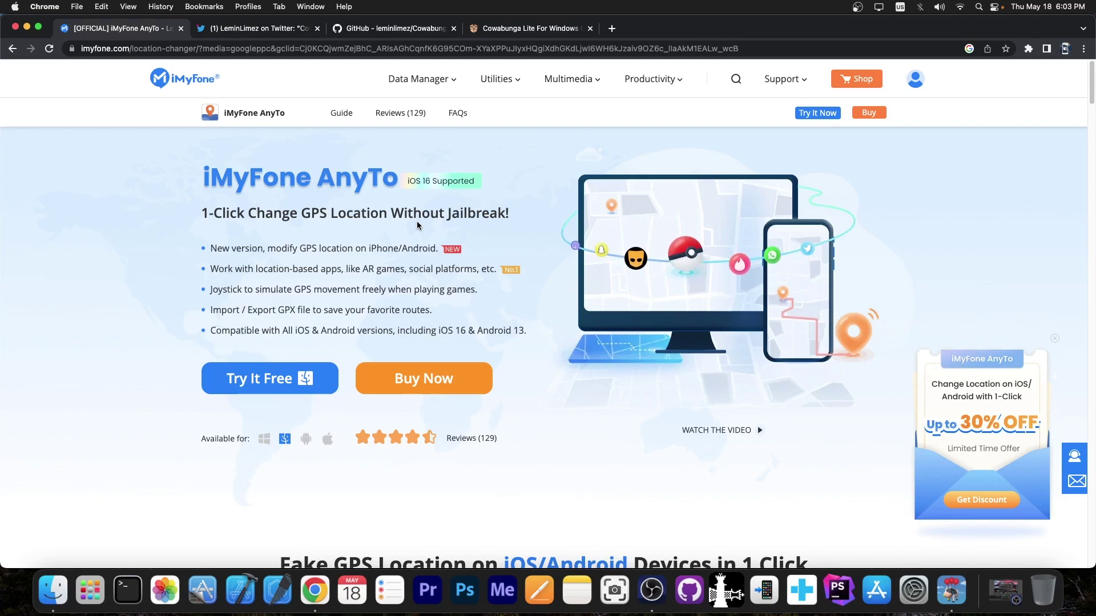
pyautogui.press('super+w')
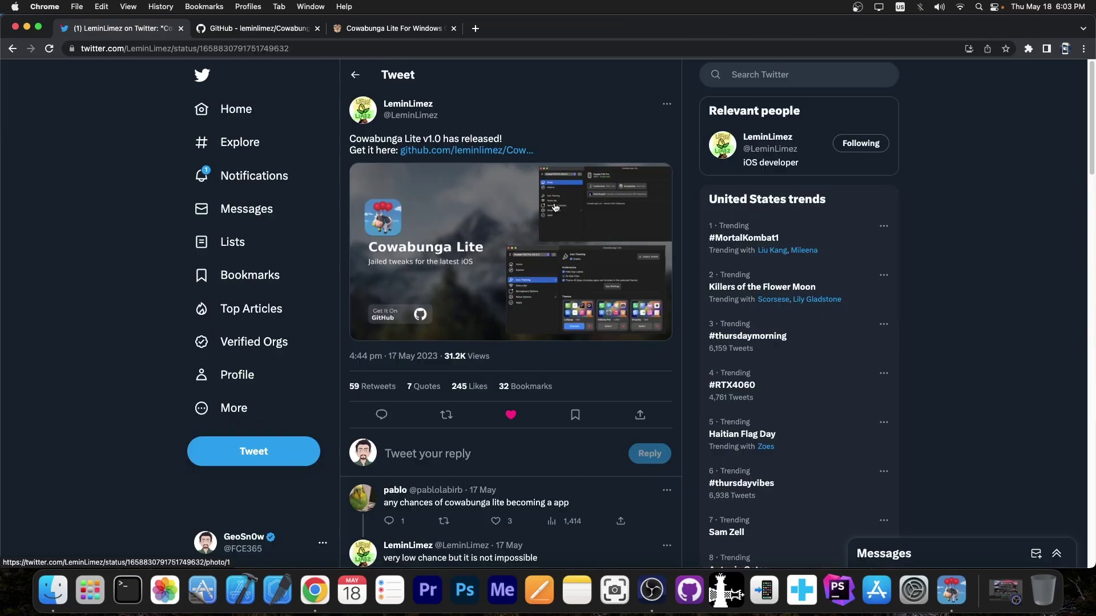
# Read the Cowabunga Lite For Windows article, then switch to the leminlimez/CowabungaLite GitHub tab.
pyautogui.click(382, 33)
pyautogui.scroll(-5, 371, 194)
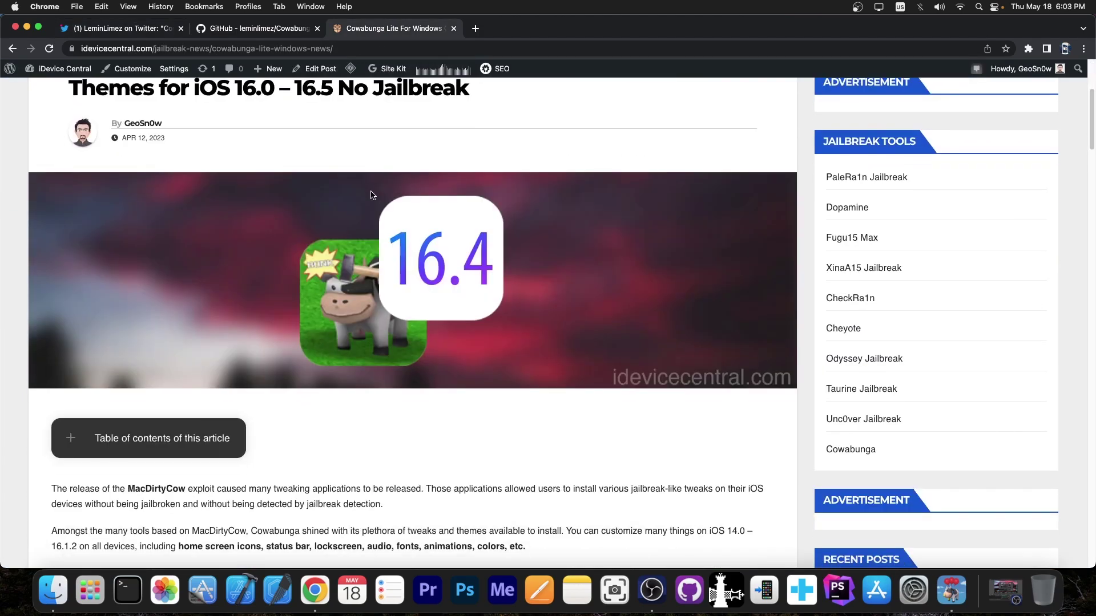
pyautogui.scroll(5, 371, 194)
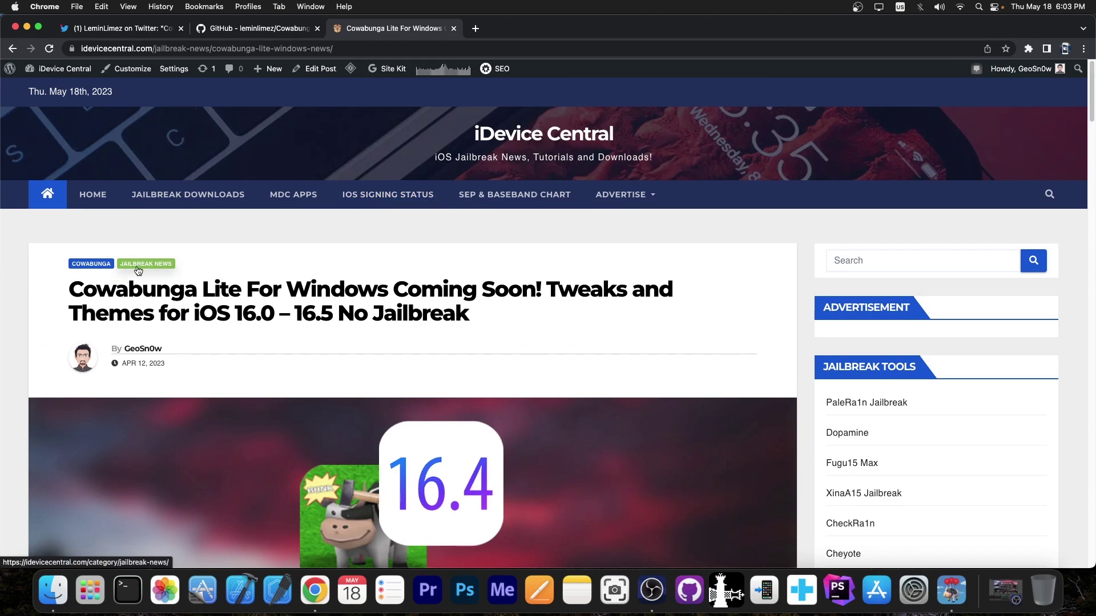
pyautogui.scroll(-4, 96, 302)
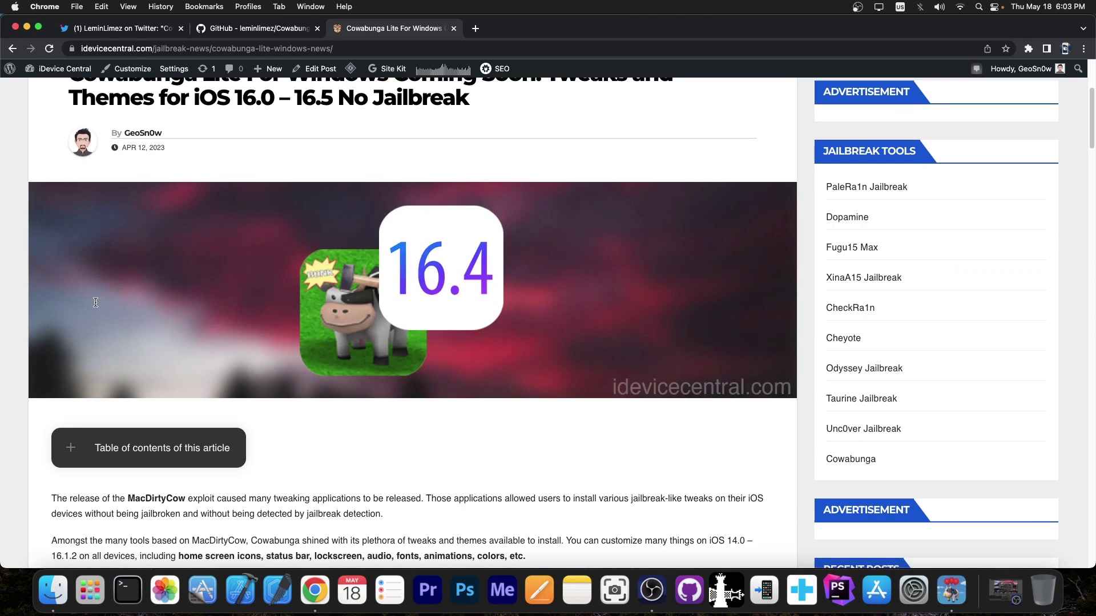
pyautogui.scroll(2, 96, 304)
pyautogui.scroll(-1, 96, 307)
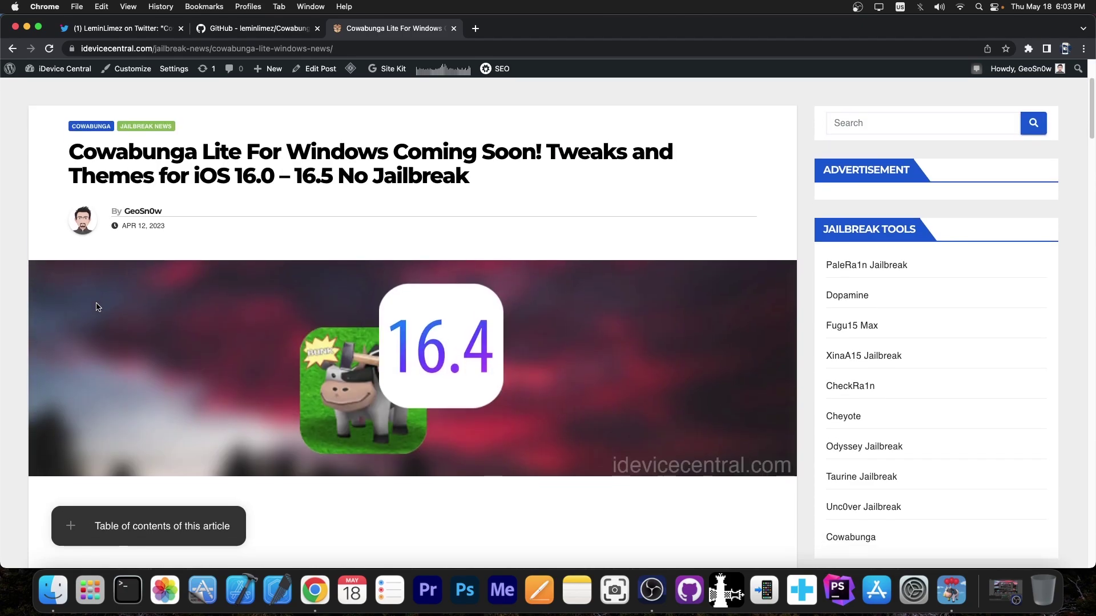
pyautogui.scroll(-10, 97, 306)
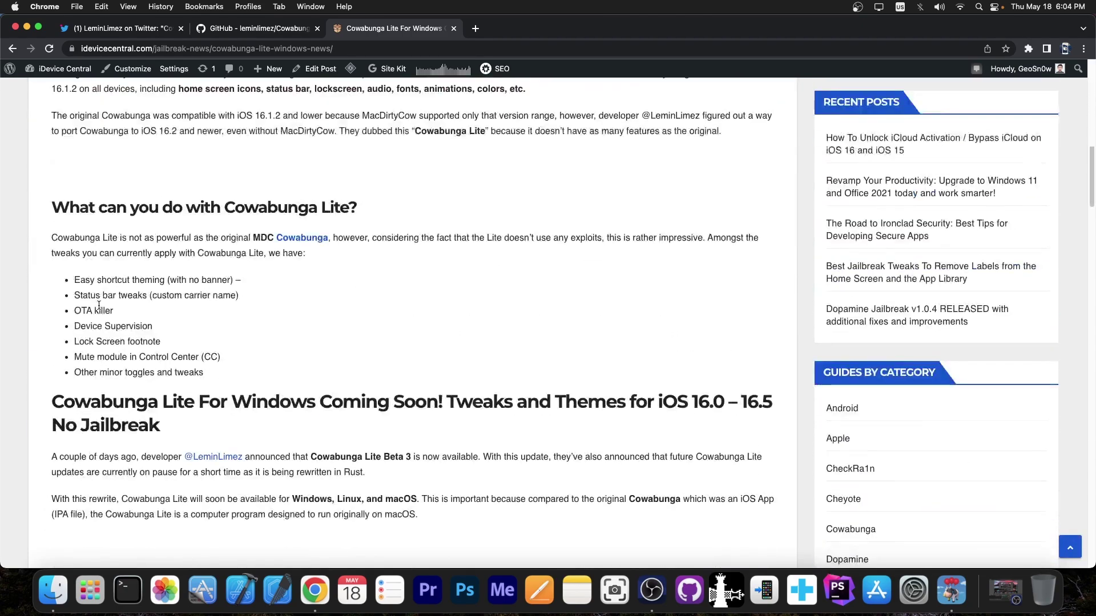
pyautogui.scroll(-10, 99, 306)
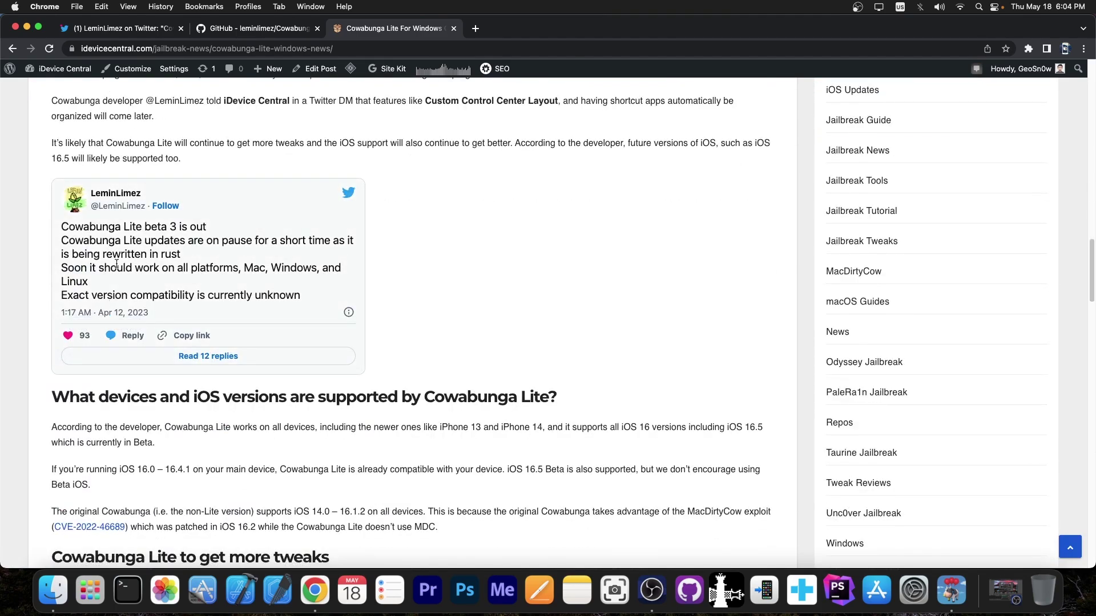
pyautogui.scroll(10, 117, 263)
pyautogui.click(257, 28)
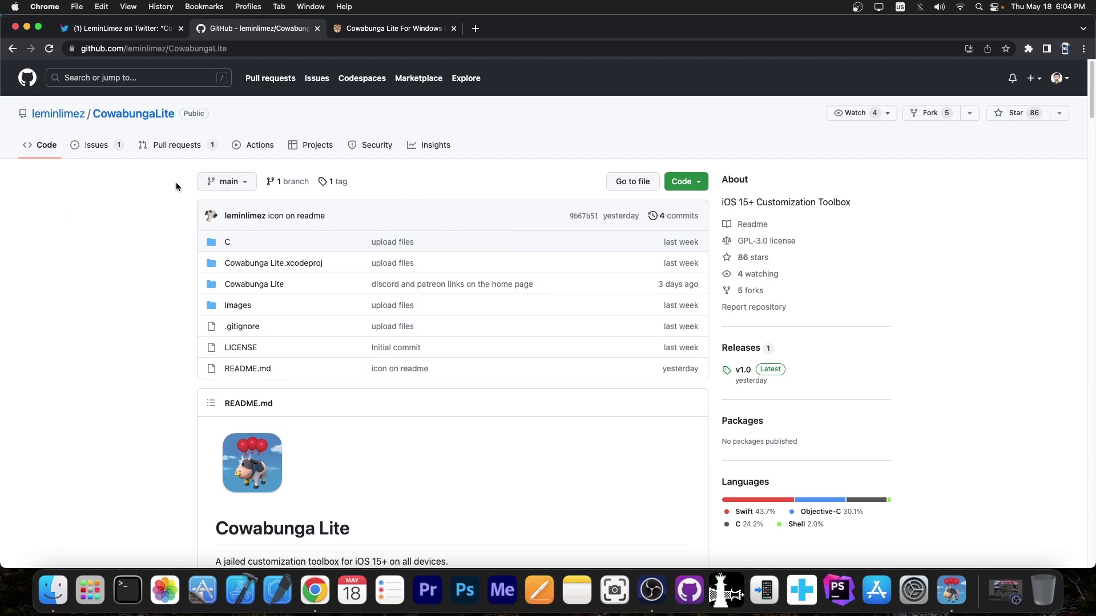
# Scroll the CowabungaLite README through requirements, Features and Setup Options, then minimize Chrome.
pyautogui.scroll(-5, 177, 187)
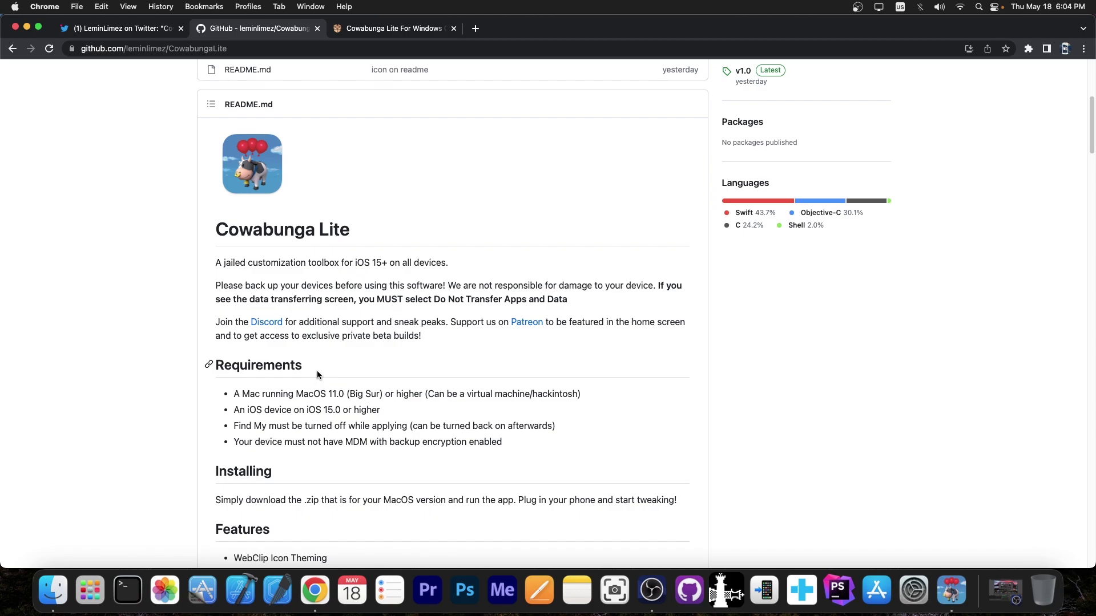
pyautogui.scroll(-10, 317, 371)
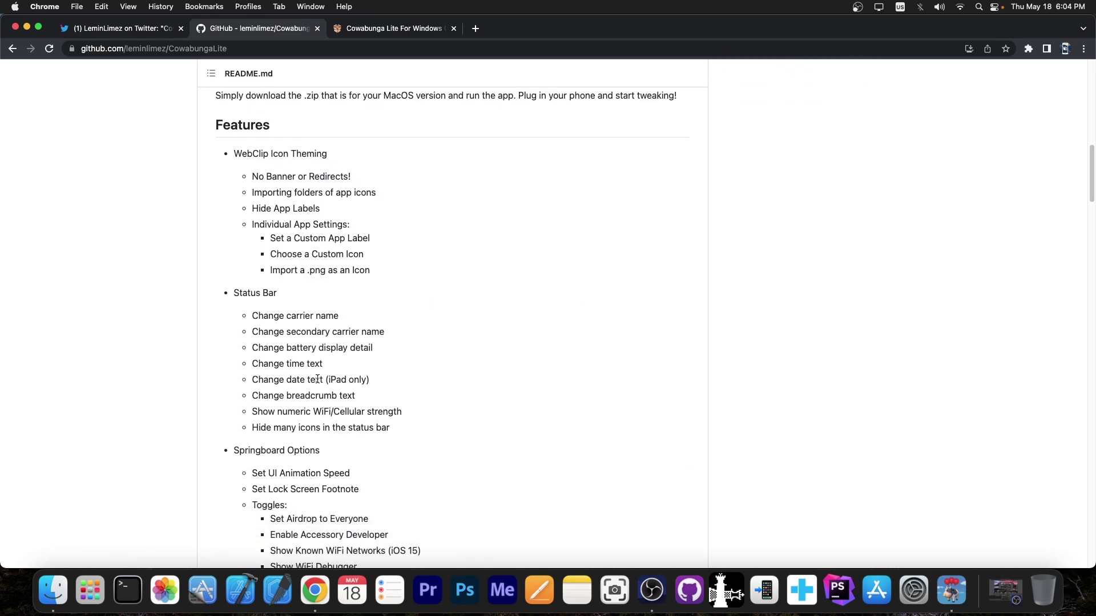
pyautogui.scroll(-8, 317, 379)
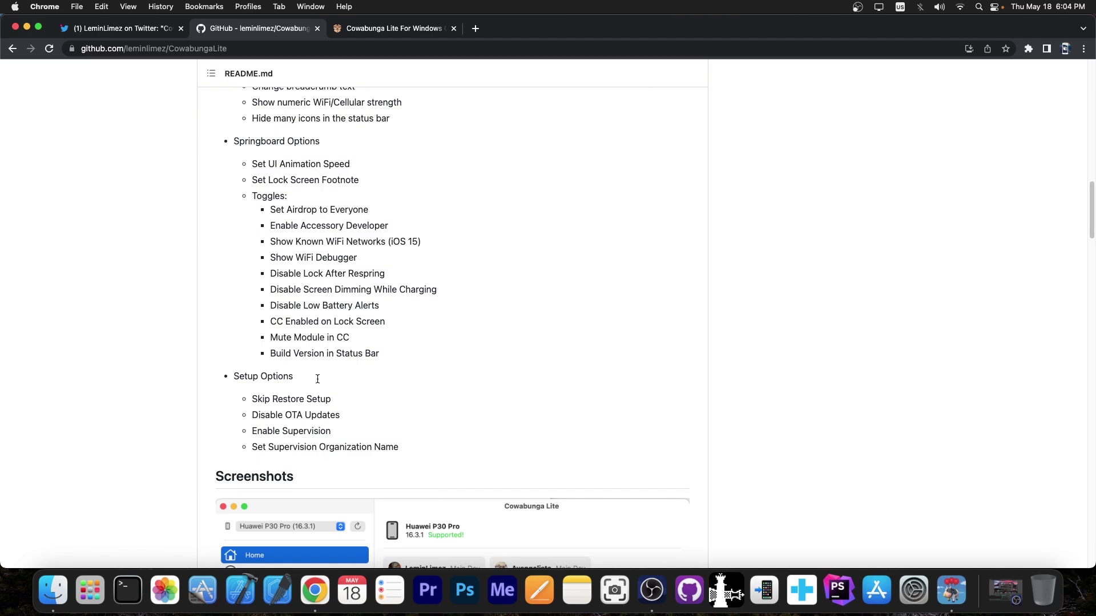
pyautogui.scroll(20, 353, 371)
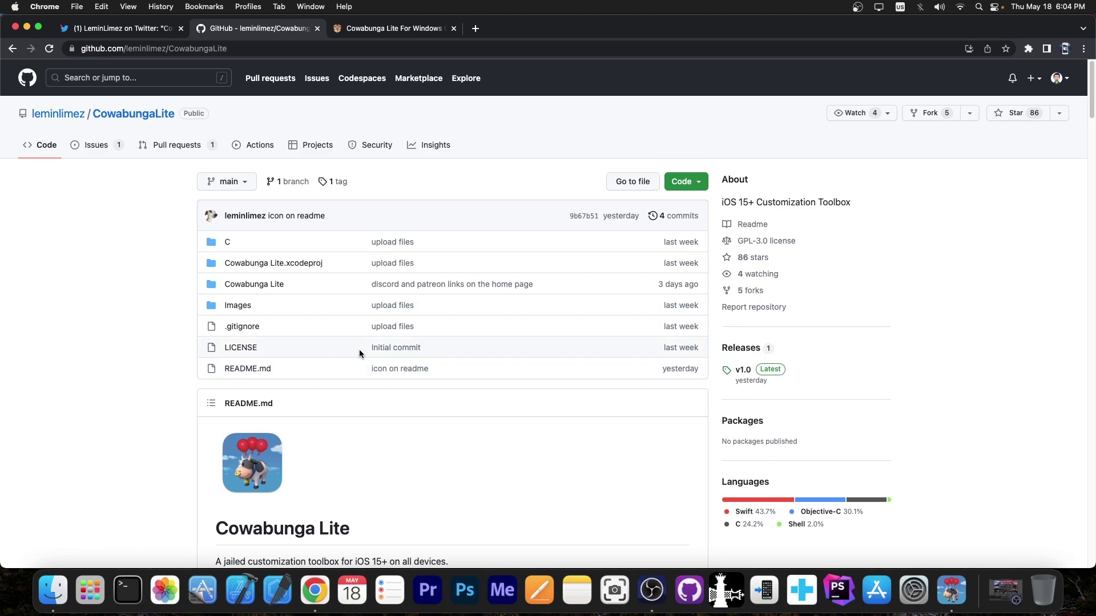
pyautogui.scroll(-8, 359, 354)
pyautogui.scroll(-8, 360, 354)
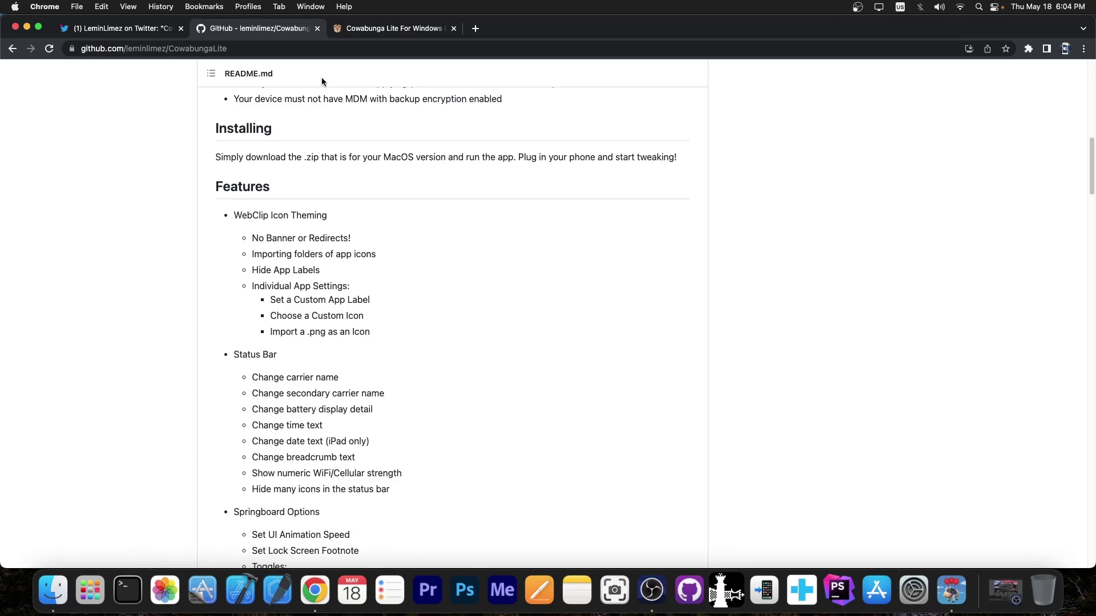
pyautogui.click(25, 27)
# Launch Cowabunga Lite, scroll the Explore icon-theme gallery, then go to the Status Bar page.
pyautogui.doubleClick(987, 174)
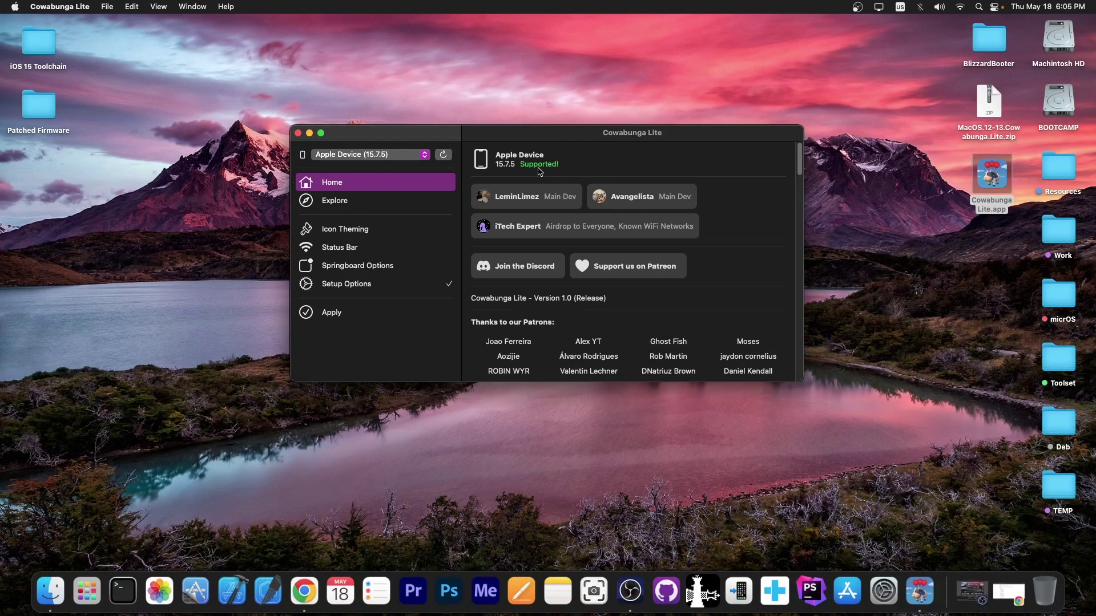
pyautogui.click(336, 201)
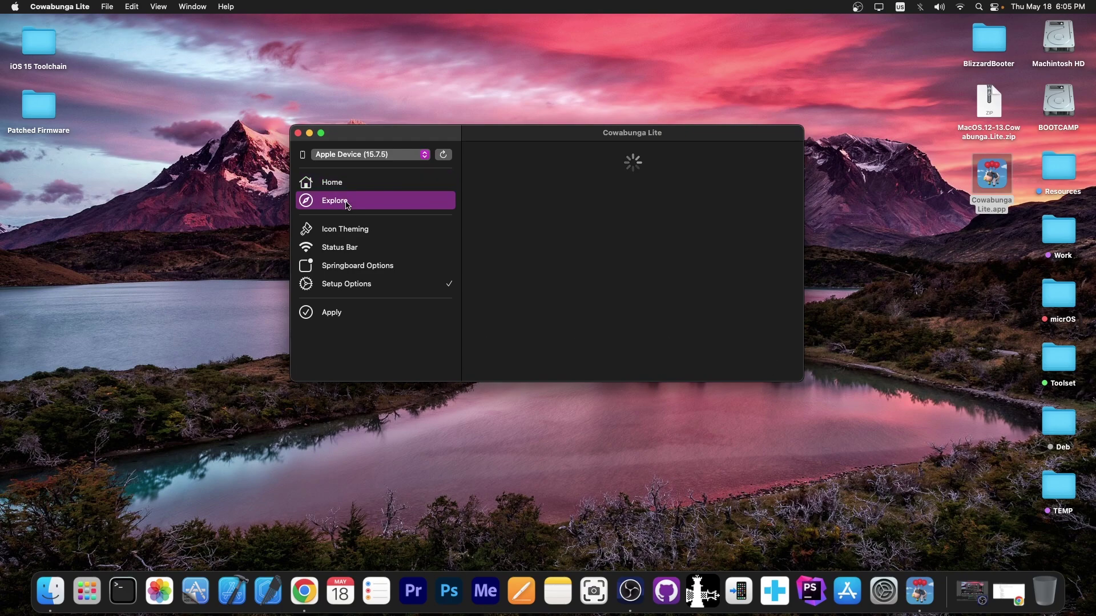
pyautogui.scroll(-10, 635, 274)
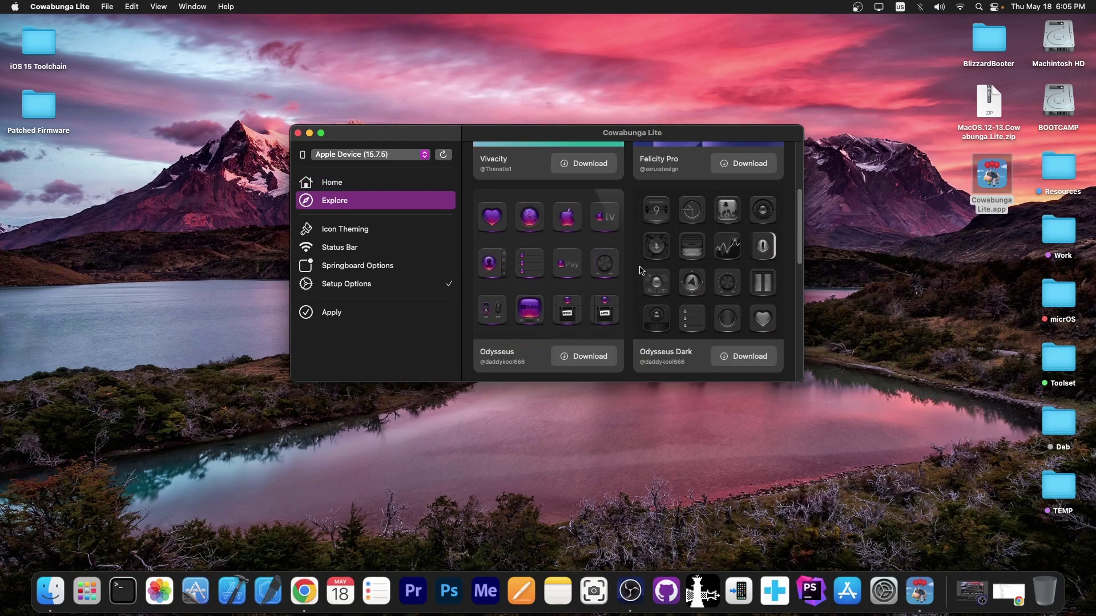
pyautogui.scroll(-3, 641, 269)
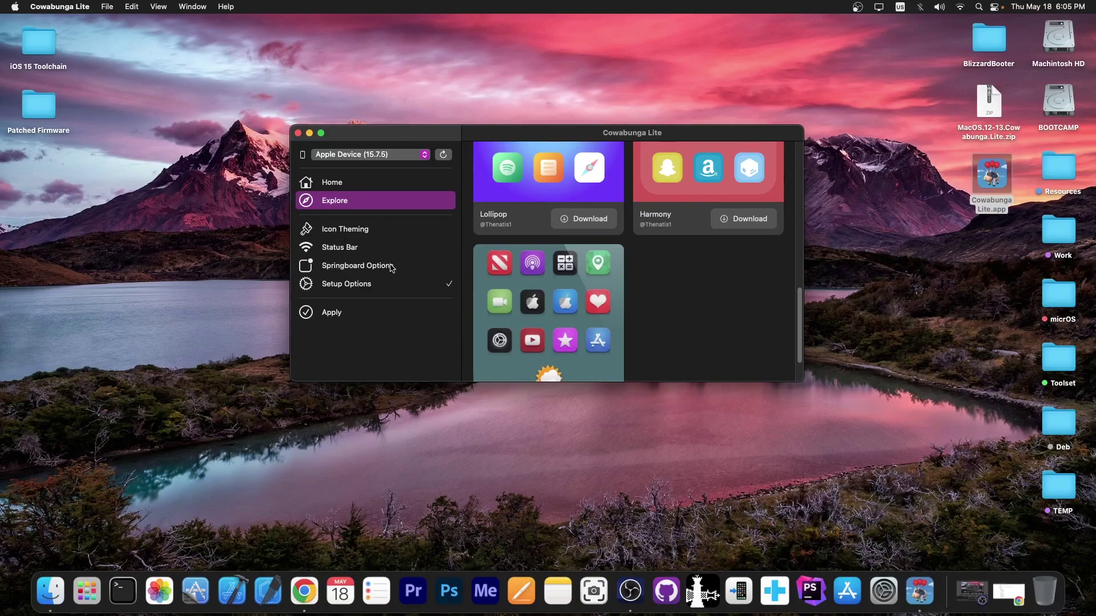
pyautogui.click(368, 247)
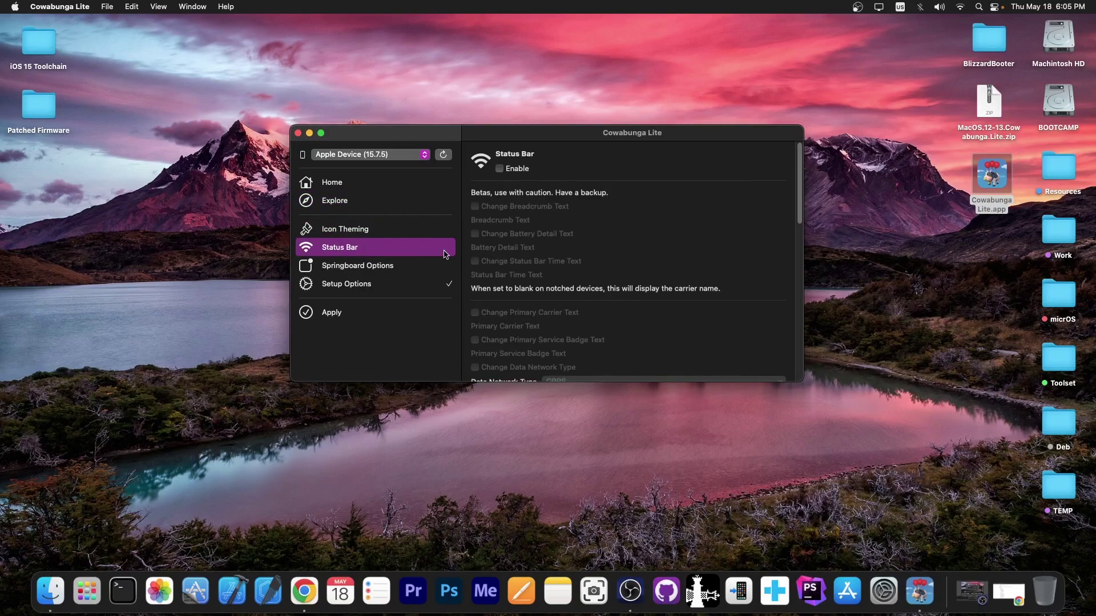
# Enable Status Bar tweaks, keep GPRS as the data network type, and review the Hide options.
pyautogui.click(500, 168)
pyautogui.scroll(-5, 485, 217)
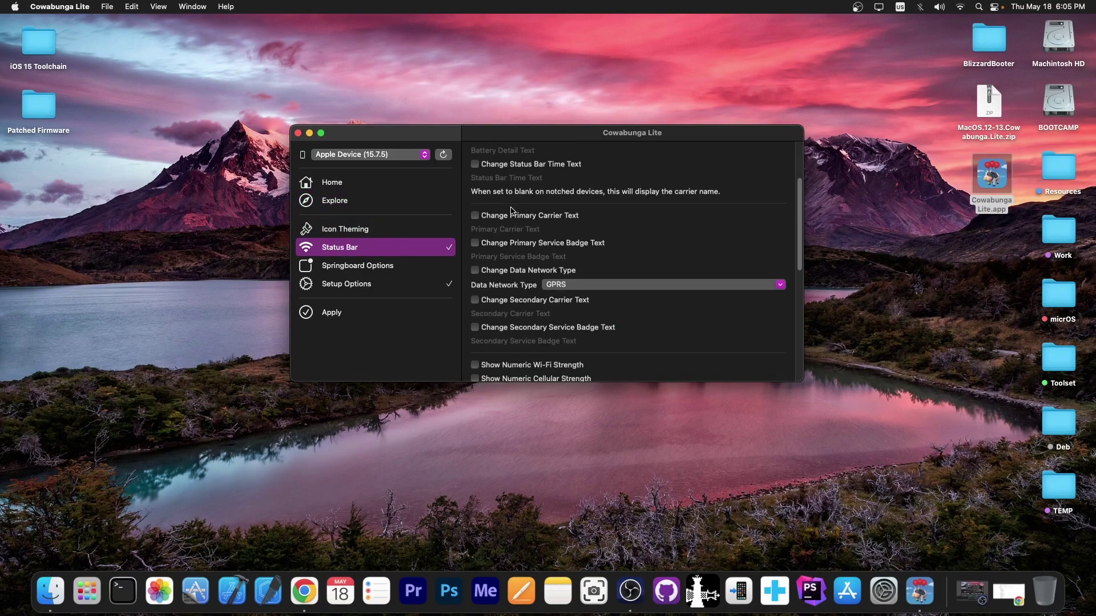
pyautogui.click(564, 253)
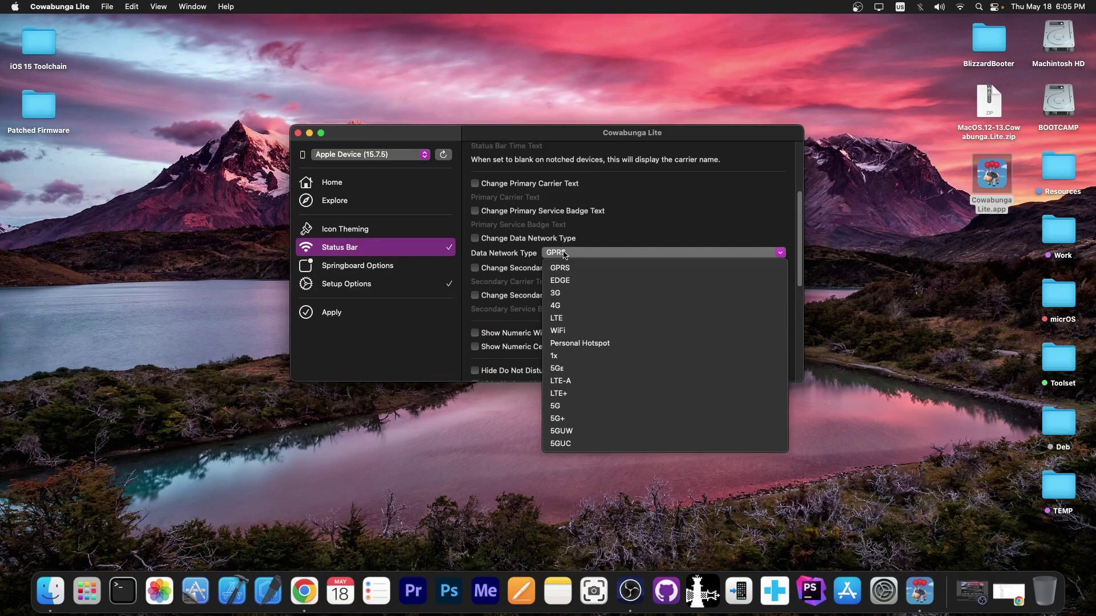
pyautogui.click(531, 316)
pyautogui.scroll(-1, 531, 316)
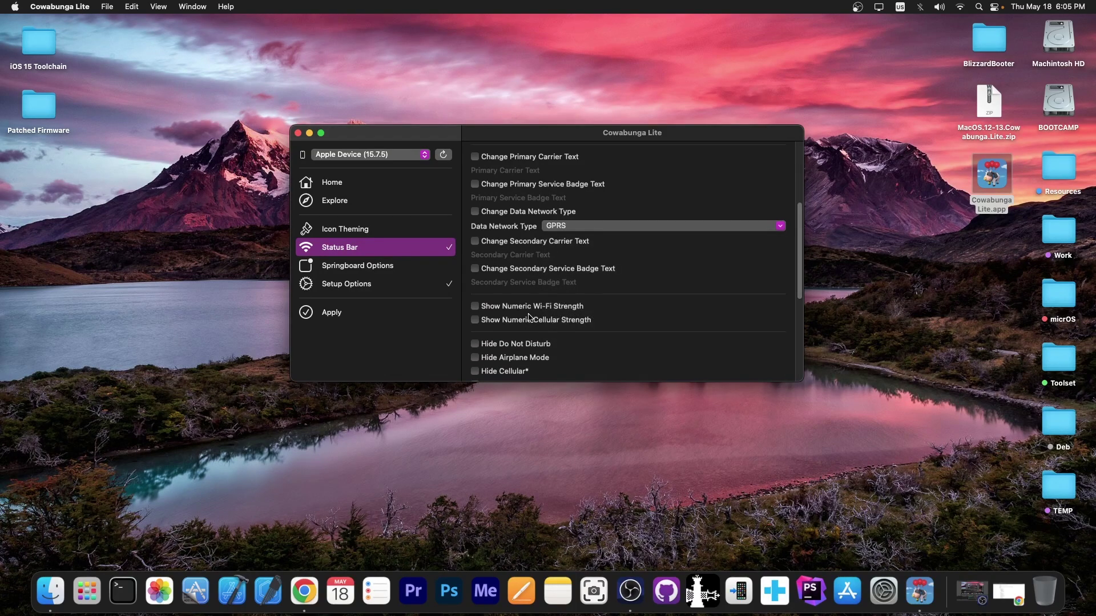
pyautogui.scroll(-1, 526, 337)
pyautogui.scroll(-1, 525, 337)
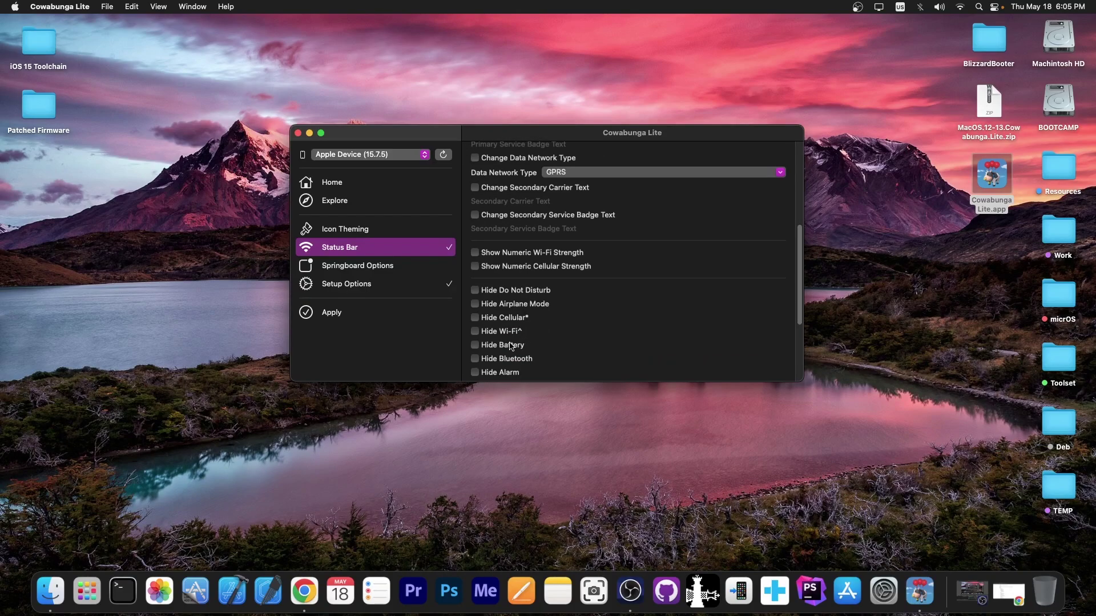
pyautogui.scroll(-3, 510, 346)
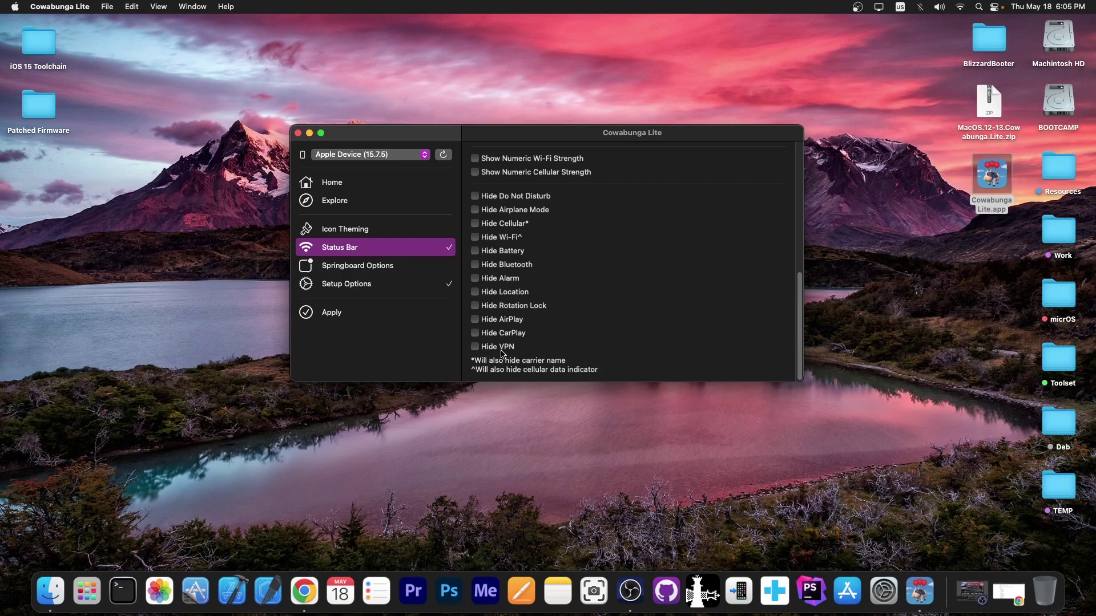
# Enable the tweaks on the Springboard Options page.
pyautogui.click(371, 268)
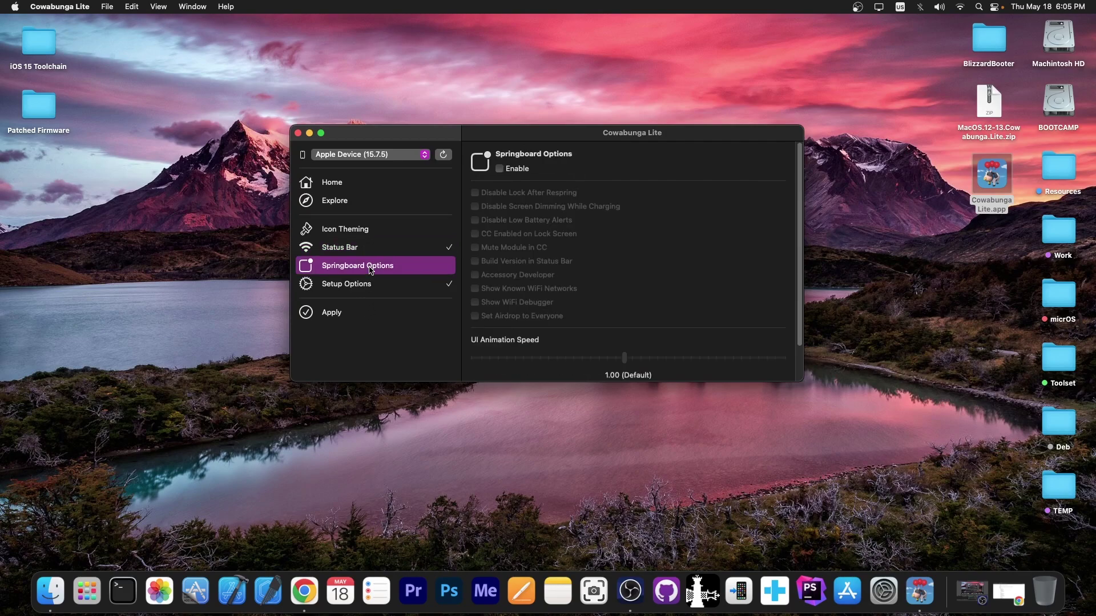
pyautogui.click(500, 169)
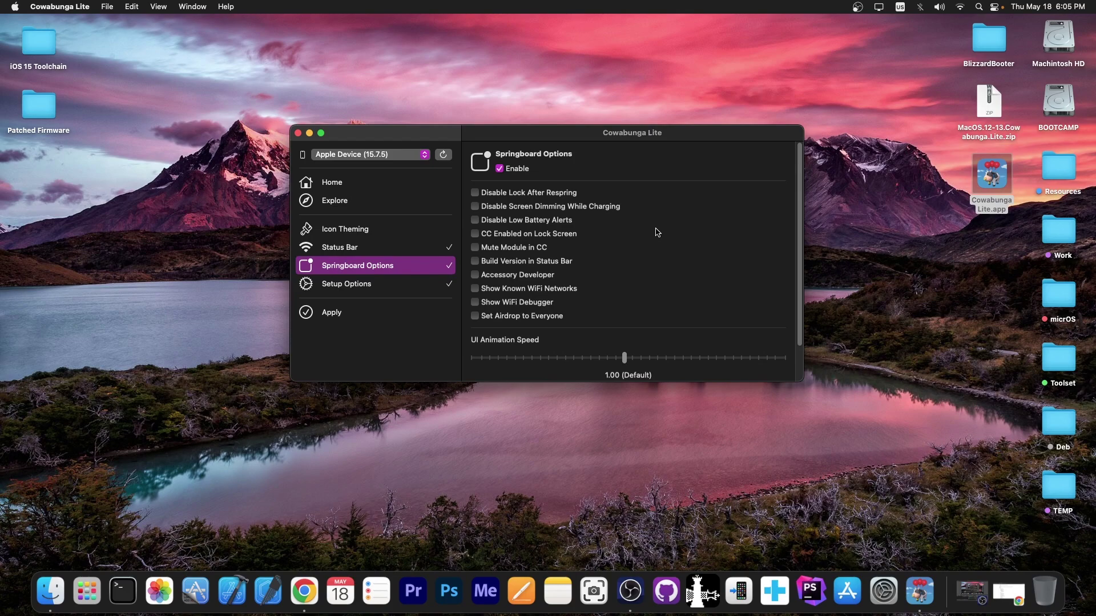
pyautogui.scroll(-2, 655, 232)
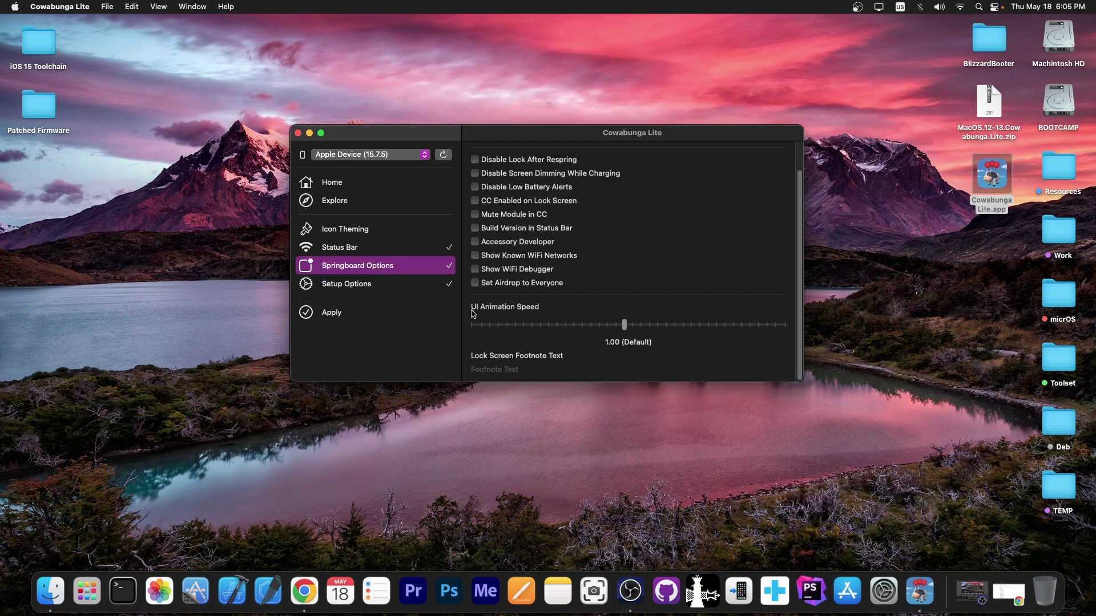
# Visit Setup Options and the Apply page, return Home, and minimize Cowabunga Lite.
pyautogui.press('Down')
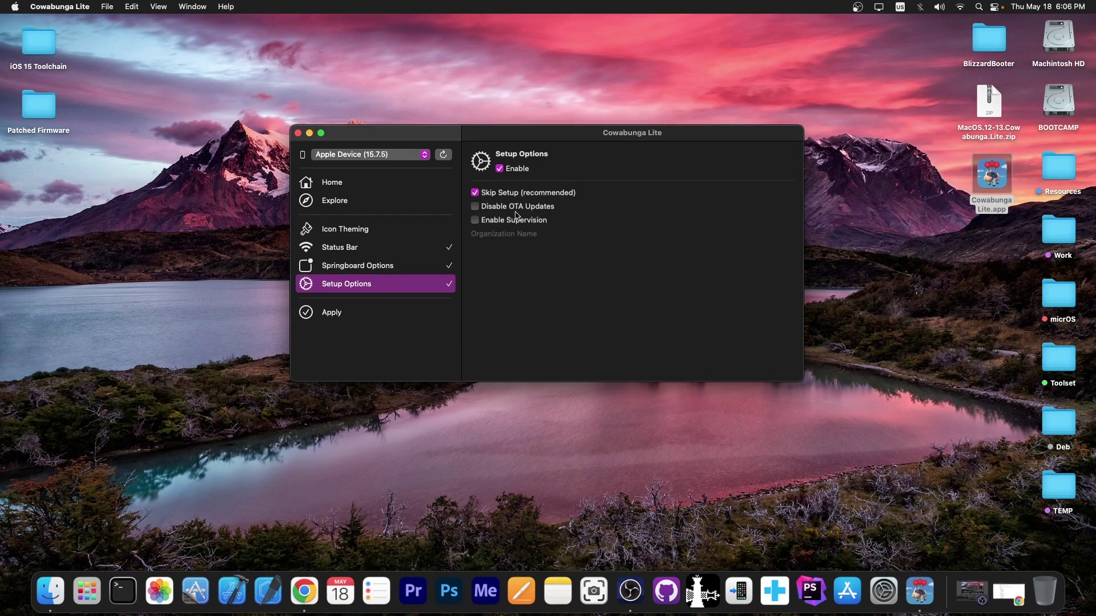
pyautogui.click(338, 318)
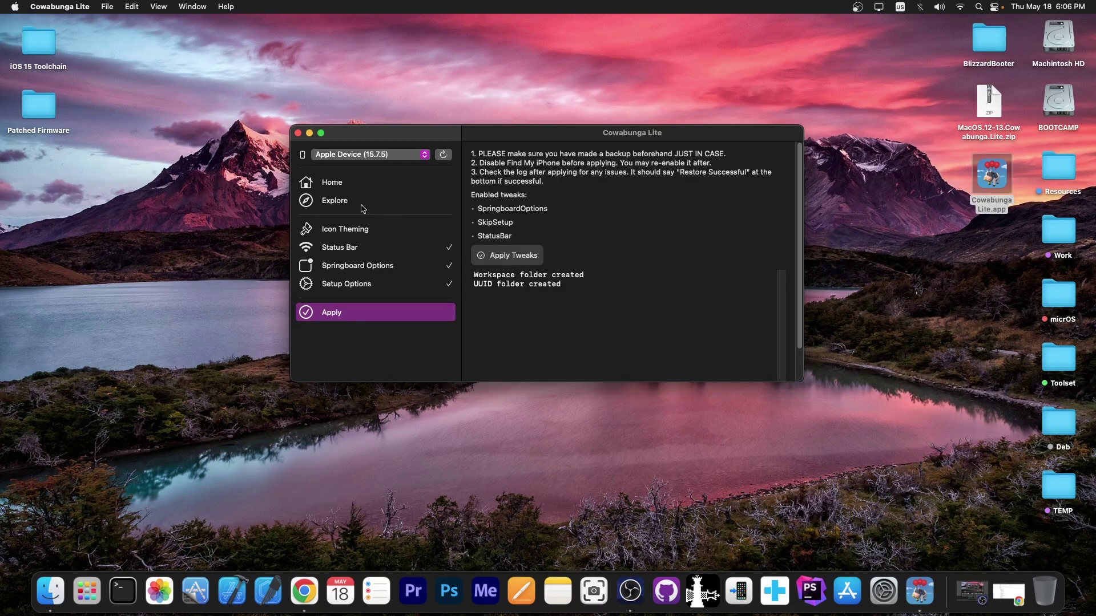
pyautogui.click(349, 184)
pyautogui.click(309, 133)
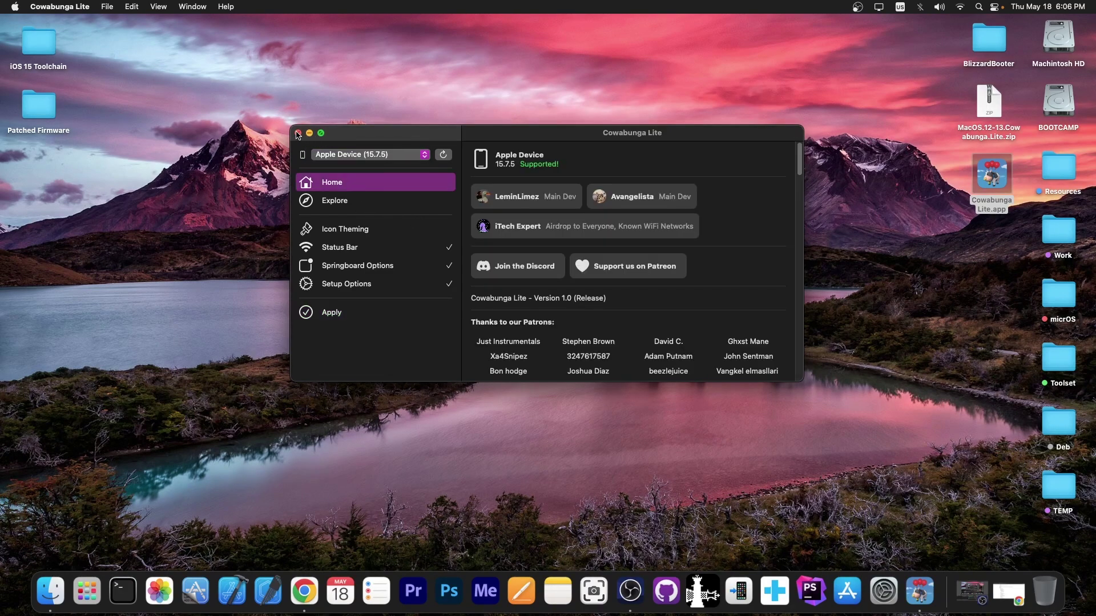
# Bring Chrome back, scroll the GitHub README, view the release tweet, then minimize Chrome.
pyautogui.click(1009, 594)
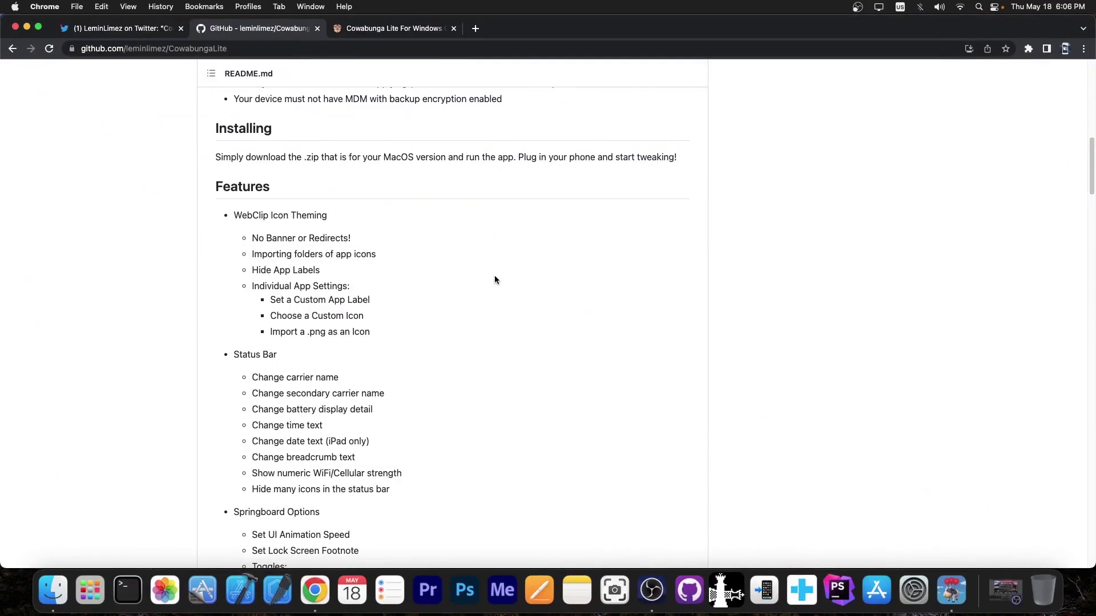
pyautogui.scroll(-5, 521, 286)
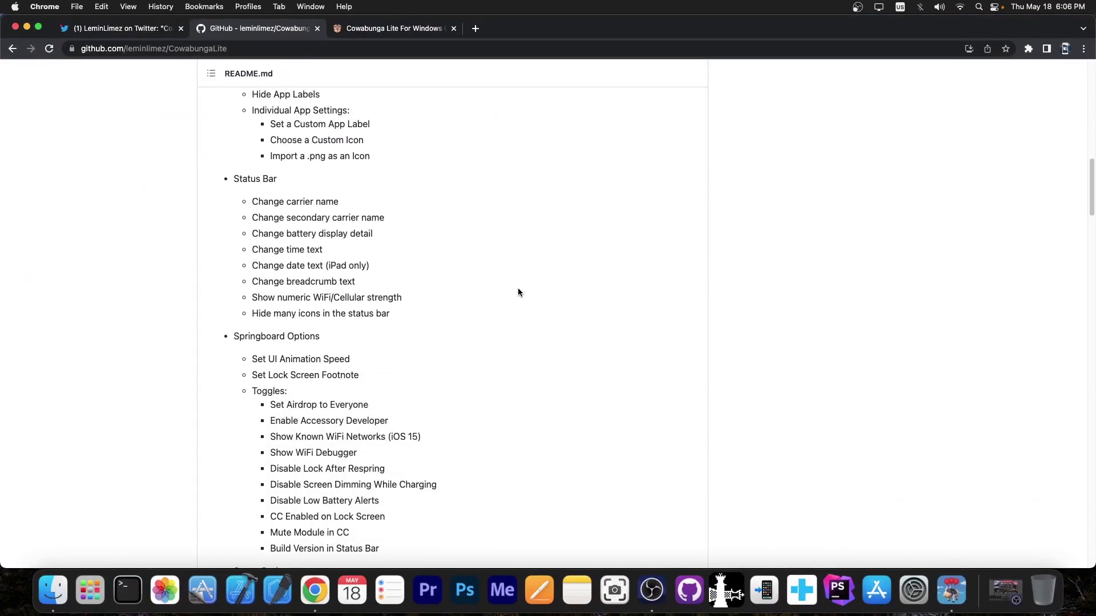
pyautogui.scroll(15, 518, 292)
pyautogui.scroll(-5, 477, 285)
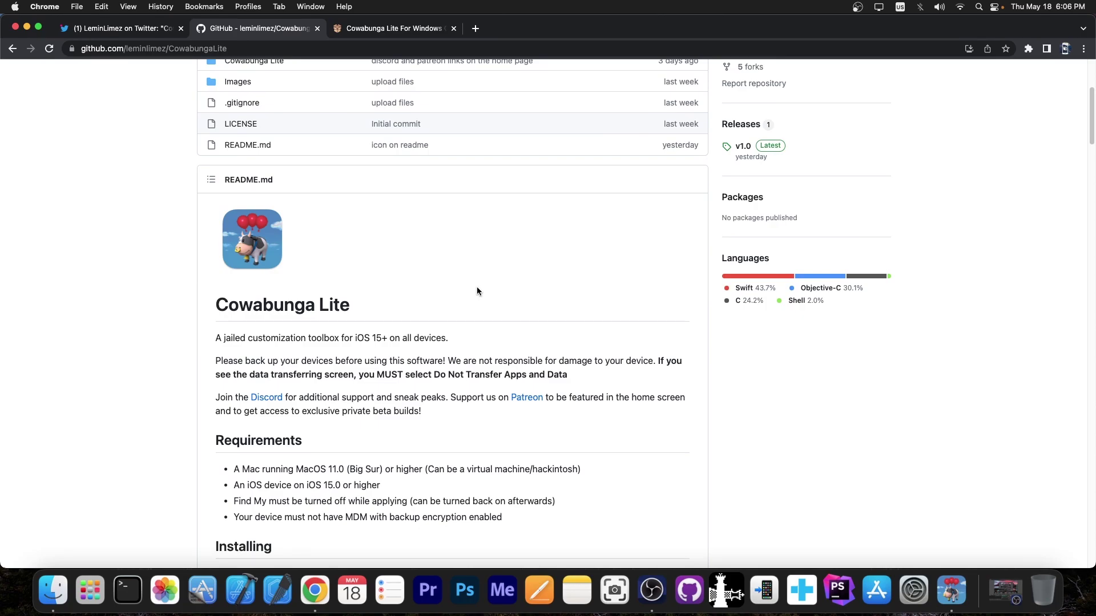
pyautogui.scroll(5, 477, 291)
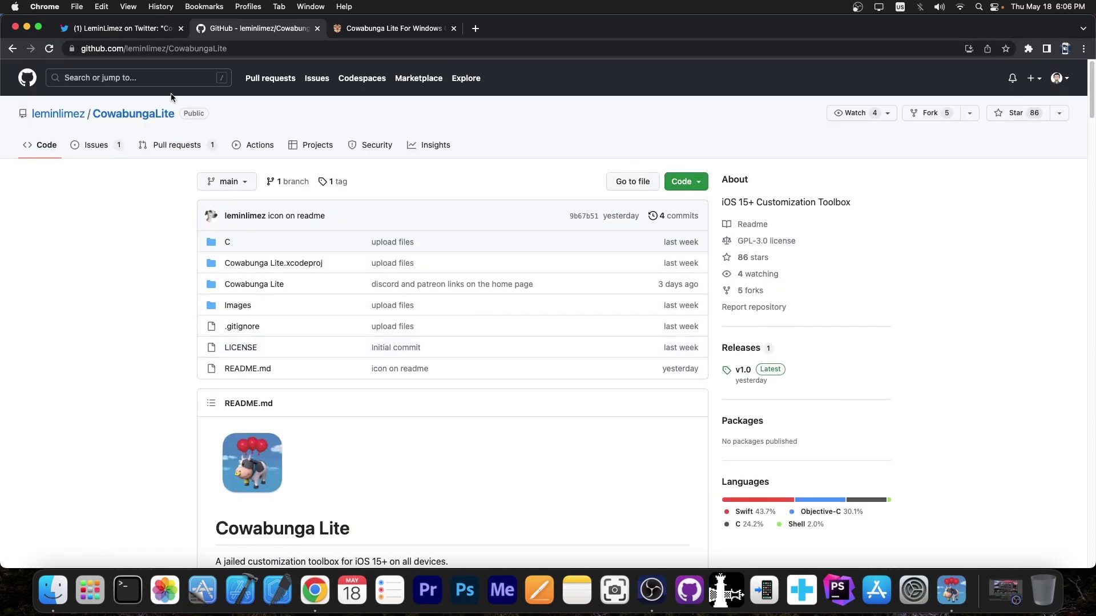
pyautogui.click(123, 30)
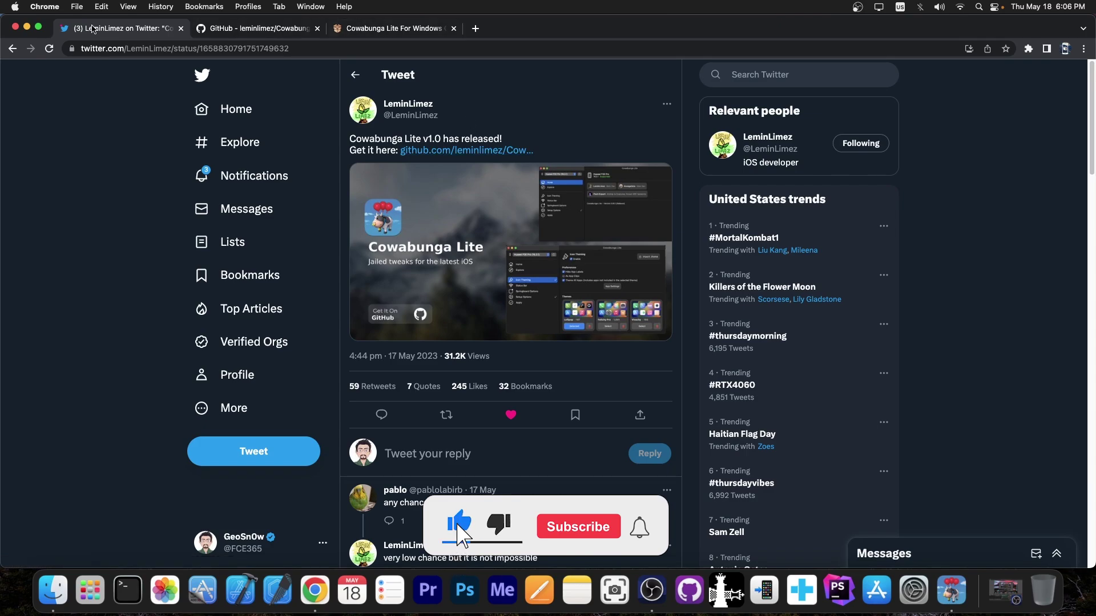
pyautogui.click(28, 28)
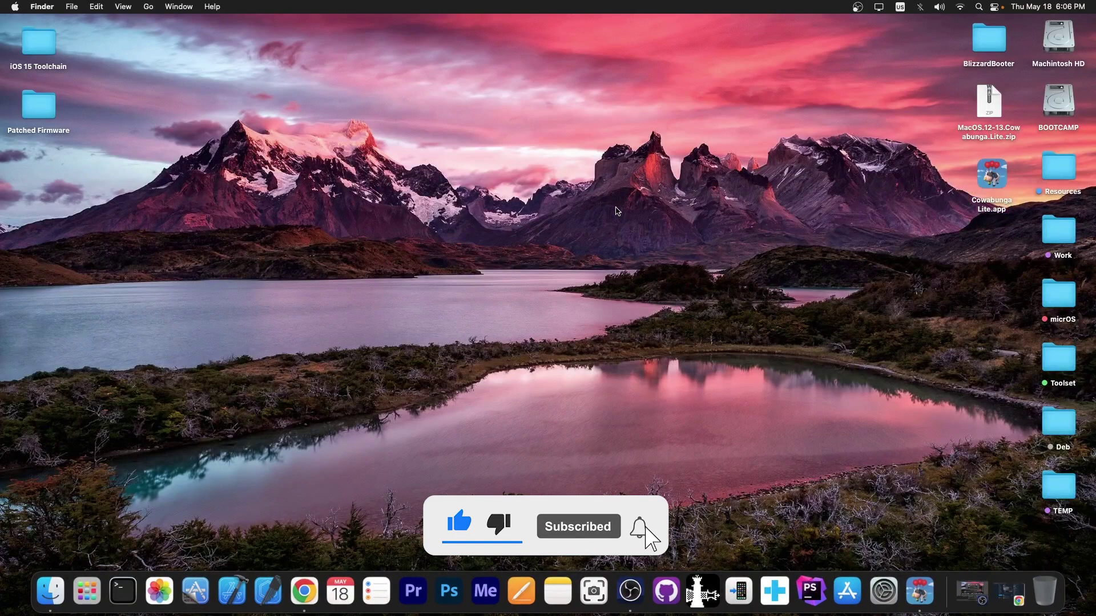